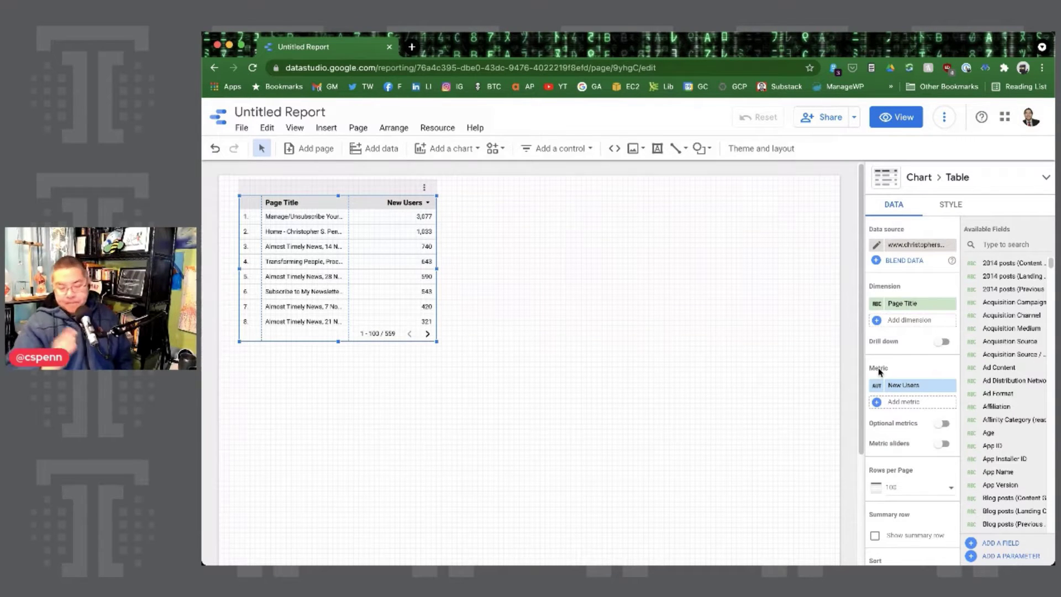
- Replace the table's Page Title dimension with Source / Medium
click(1012, 247)
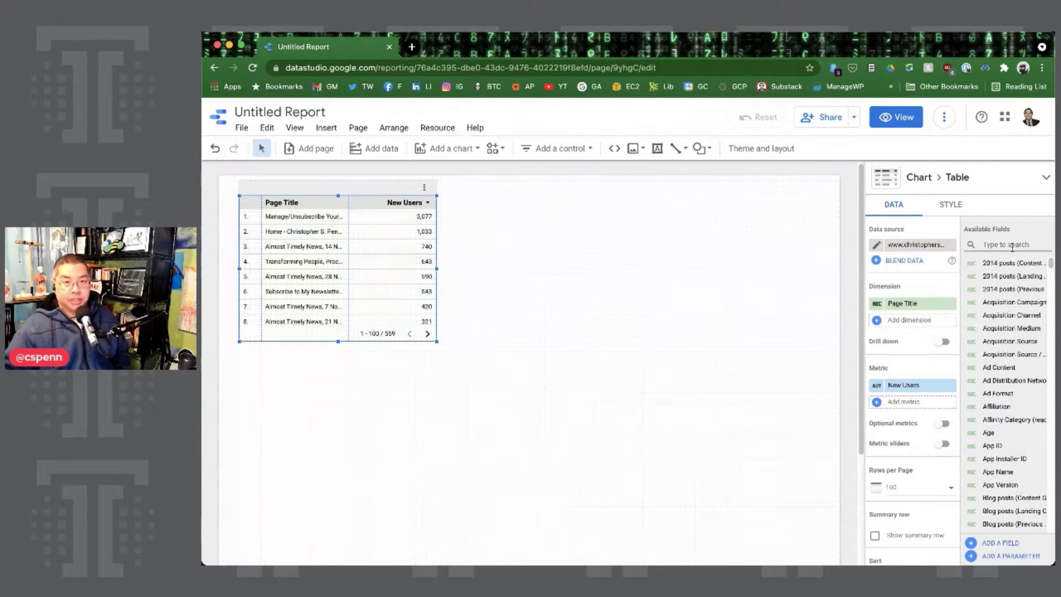
click(1013, 247)
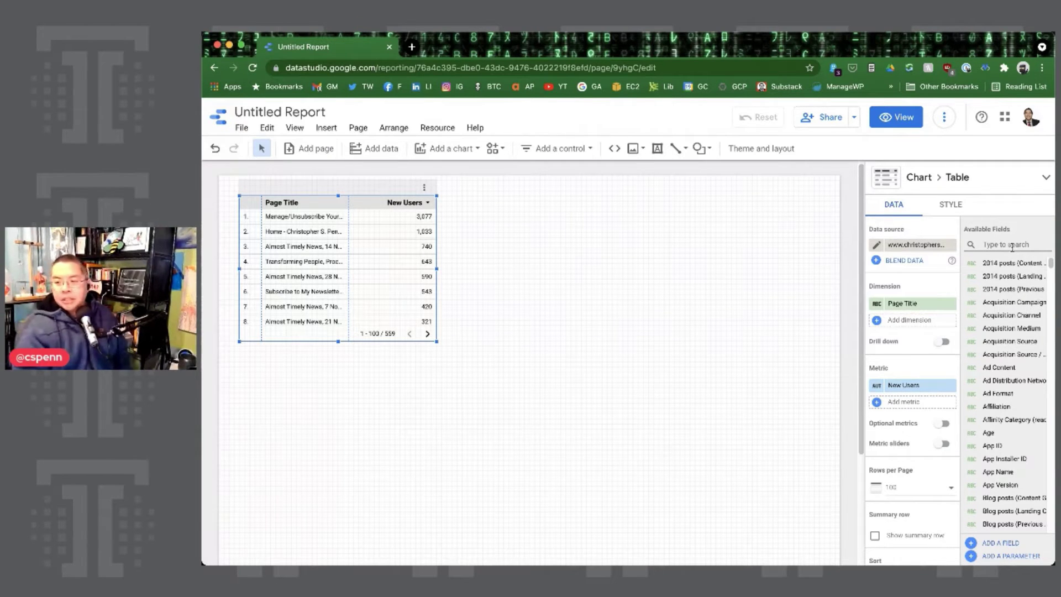
text(Sour)
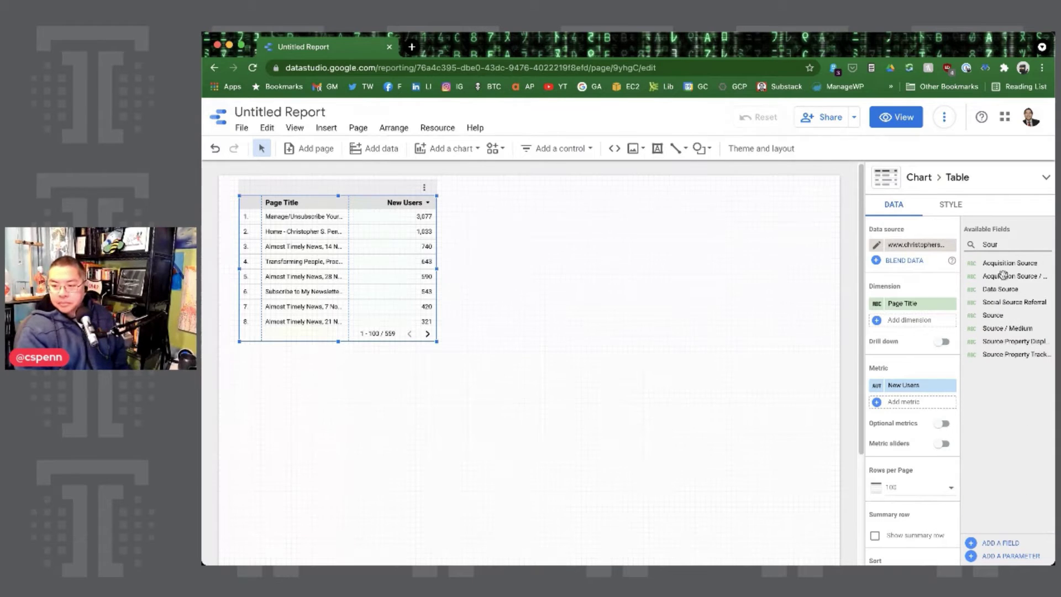
drag(1000, 328, 912, 308)
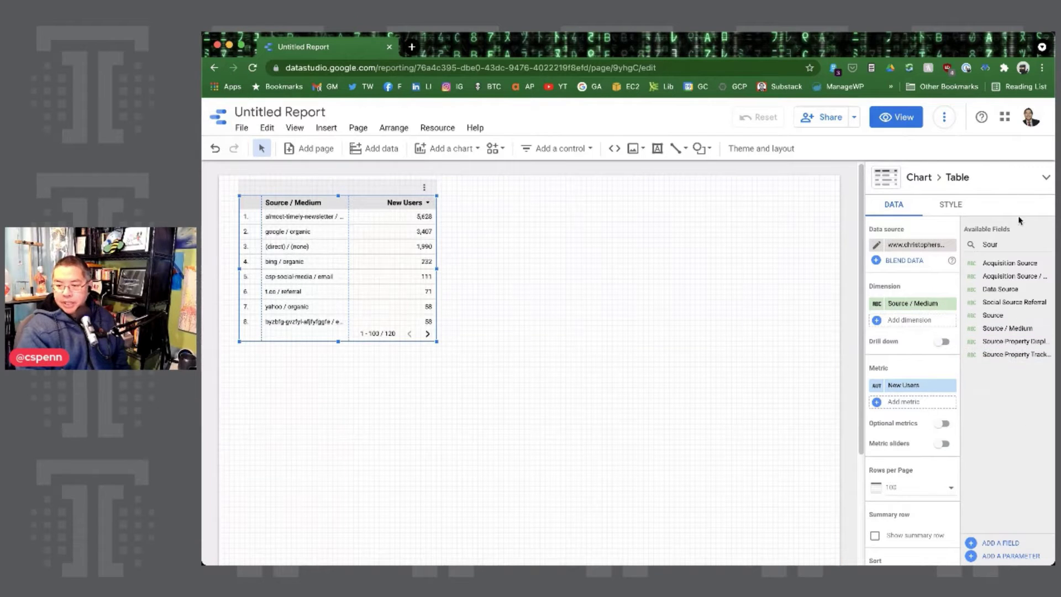
- Add Sessions as the table's metric and remove New Users
drag(1010, 242, 969, 241)
text(Sessi)
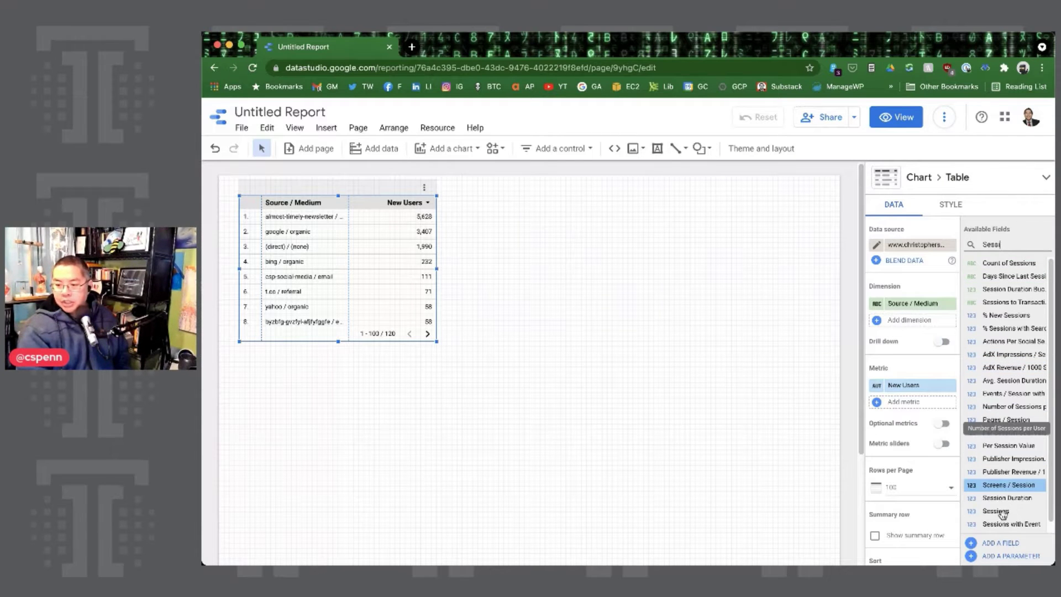
drag(1000, 512, 904, 390)
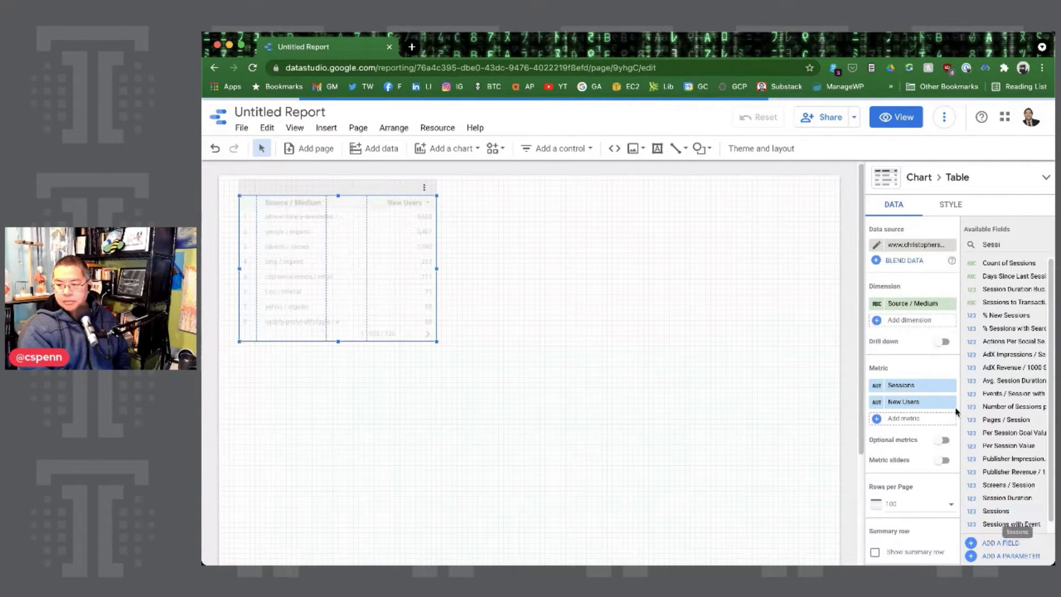
click(949, 401)
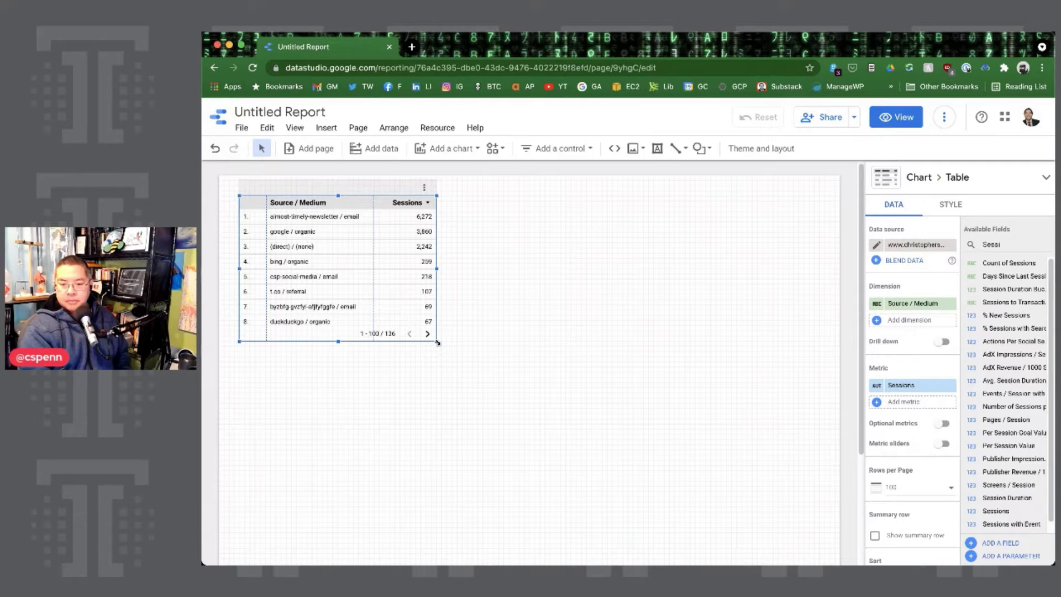
- Enlarge the table to a little over half the page width and down nearly to the page's lower edge
drag(438, 342, 546, 480)
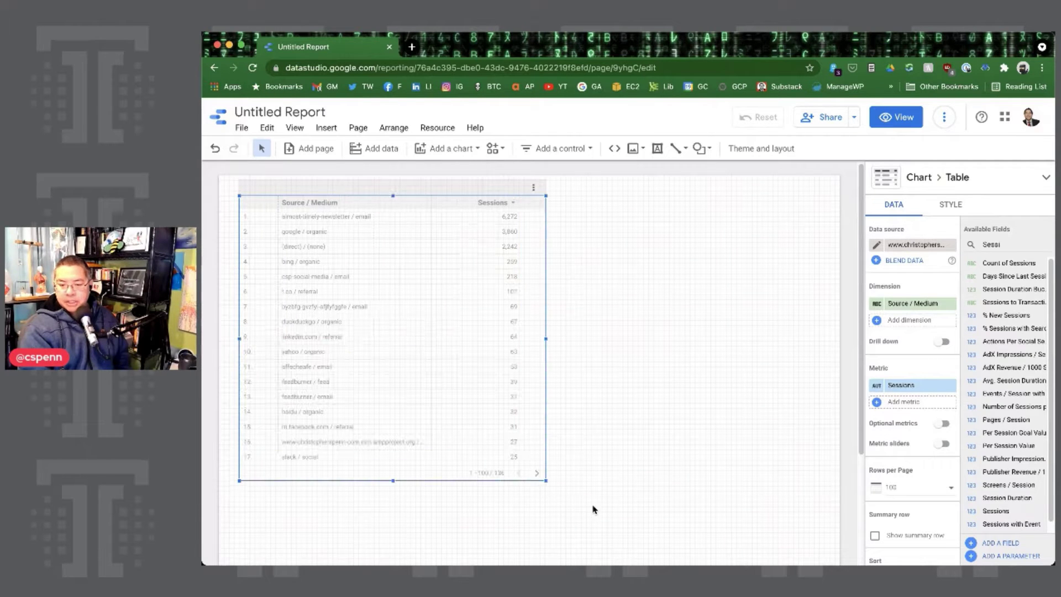
drag(593, 509, 597, 542)
scroll(648, 420, down, 1)
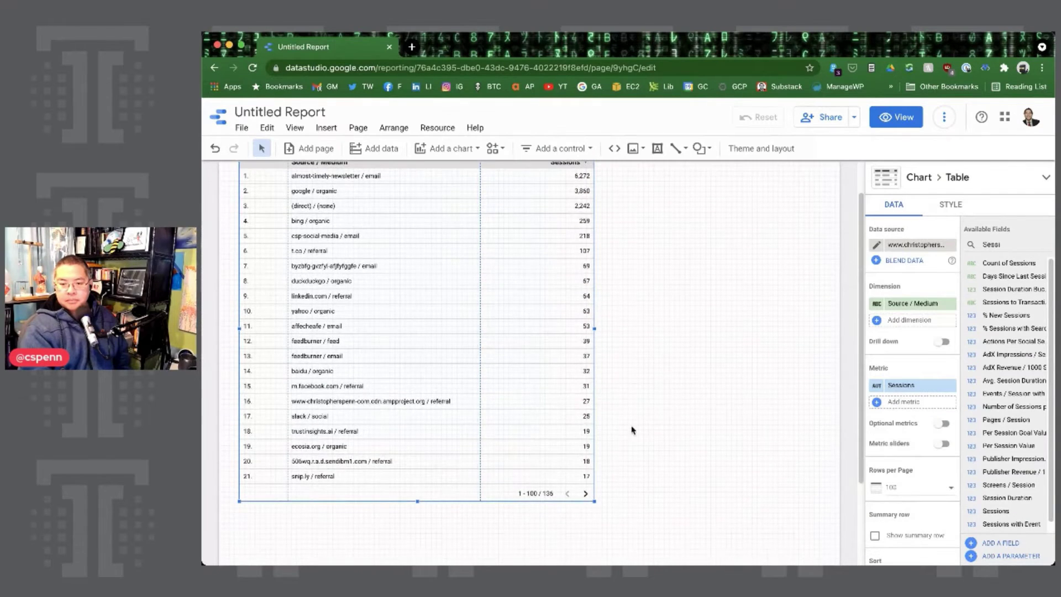
scroll(630, 425, down, 3)
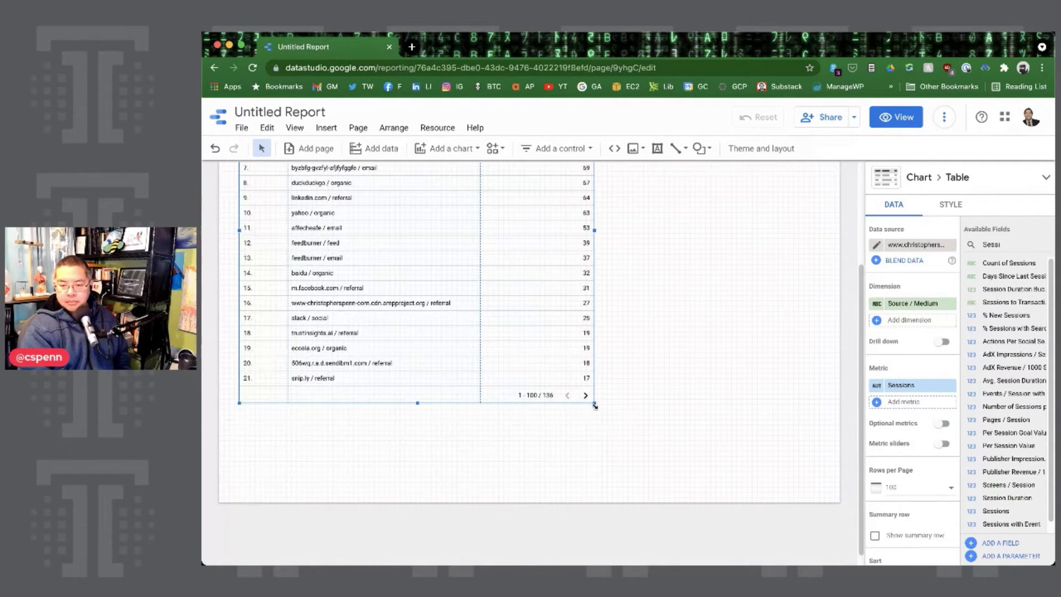
drag(594, 406, 596, 481)
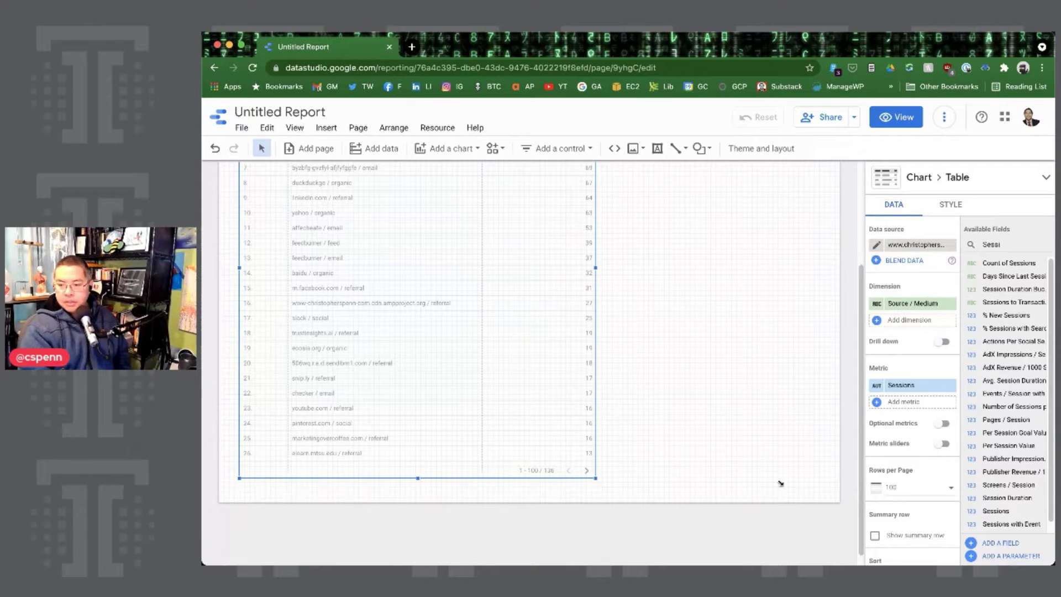
- Set the table to 25 rows per page and extend its upper-left corner slightly toward the page corner
click(919, 489)
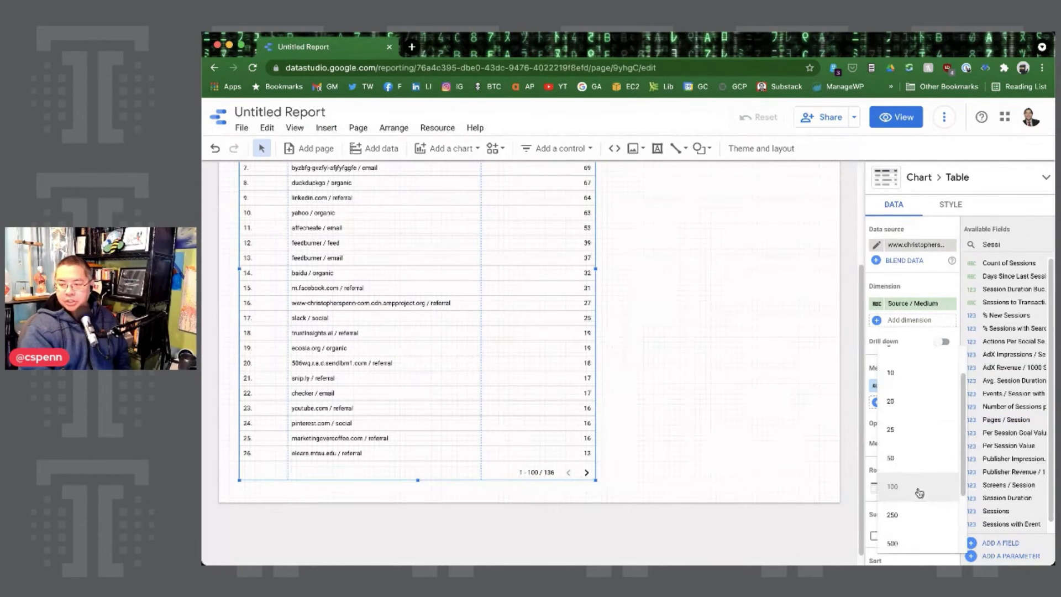
click(902, 436)
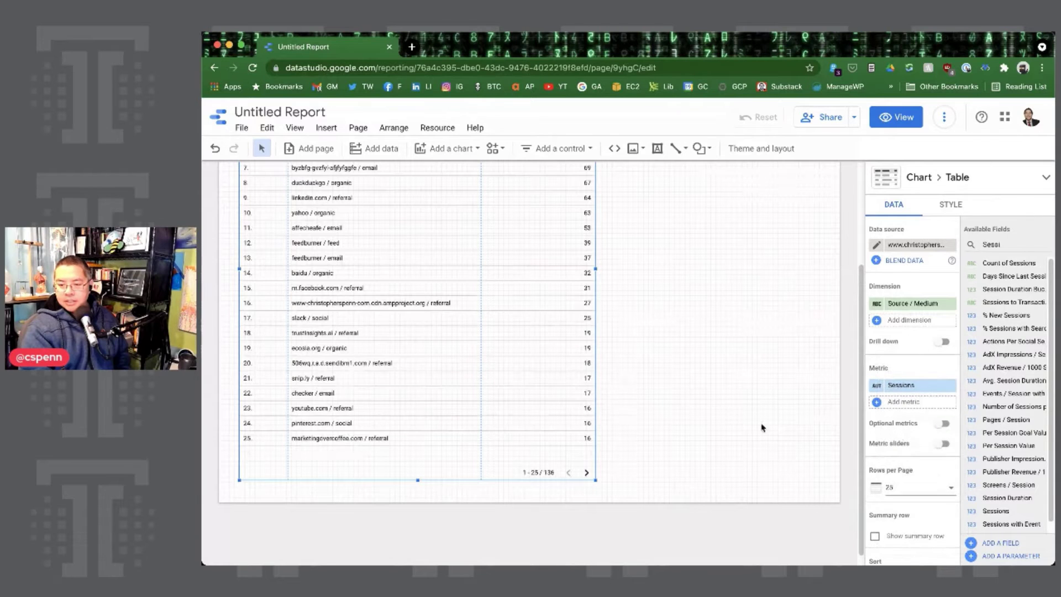
scroll(610, 437, up, 3)
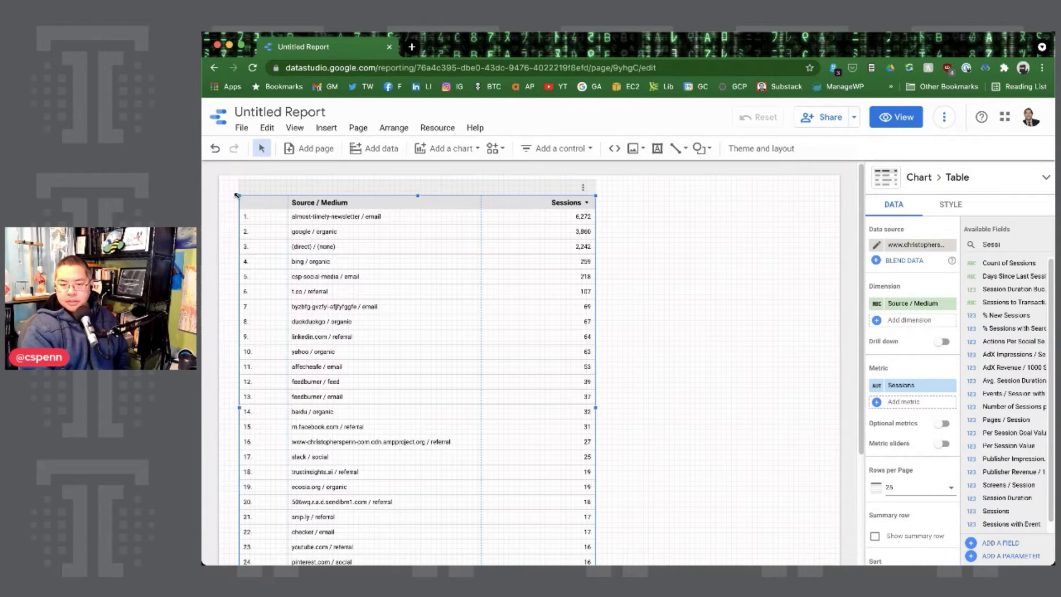
drag(238, 196, 231, 190)
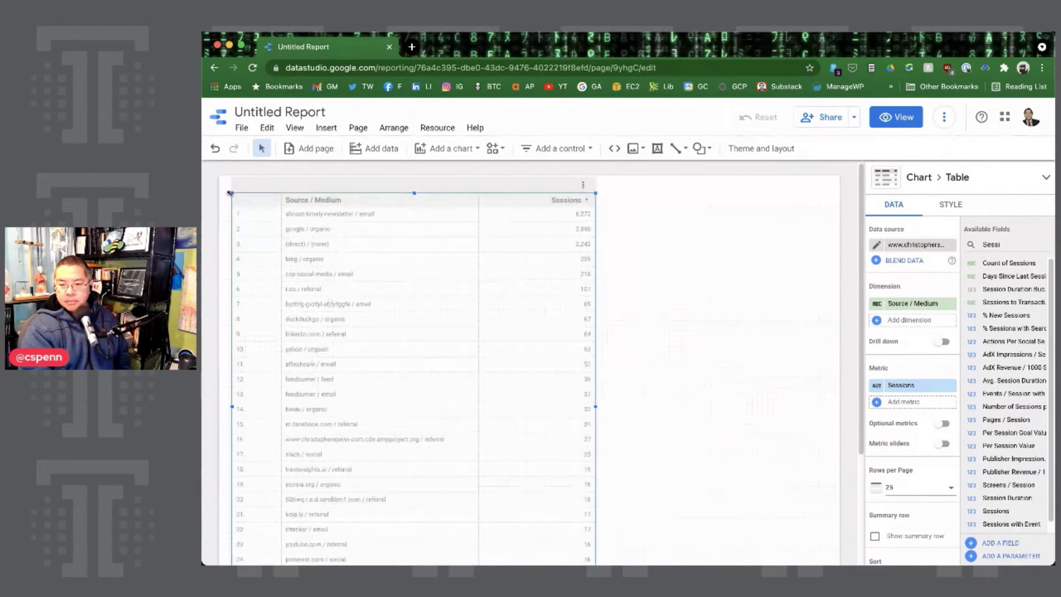
- Change the chart to a table with bars and show the numbers in the Sessions metric column
click(989, 183)
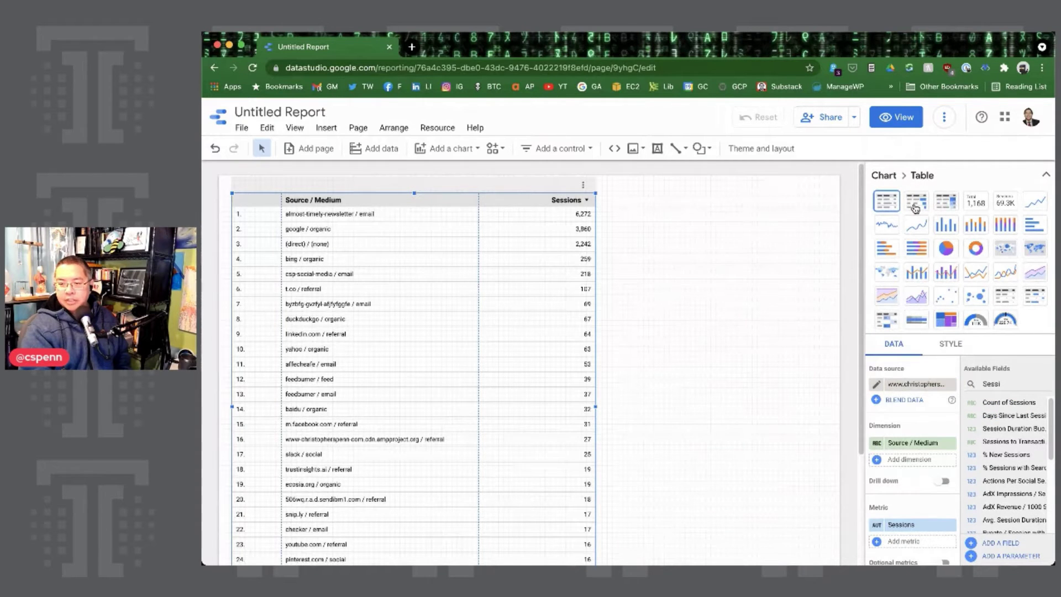
click(915, 205)
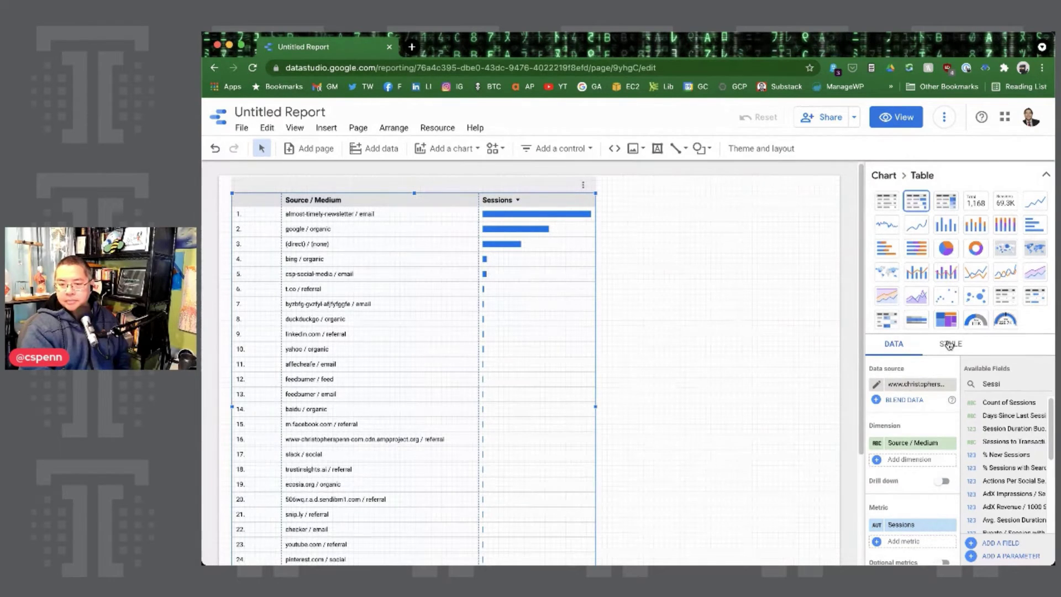
click(949, 345)
scroll(936, 424, down, 1)
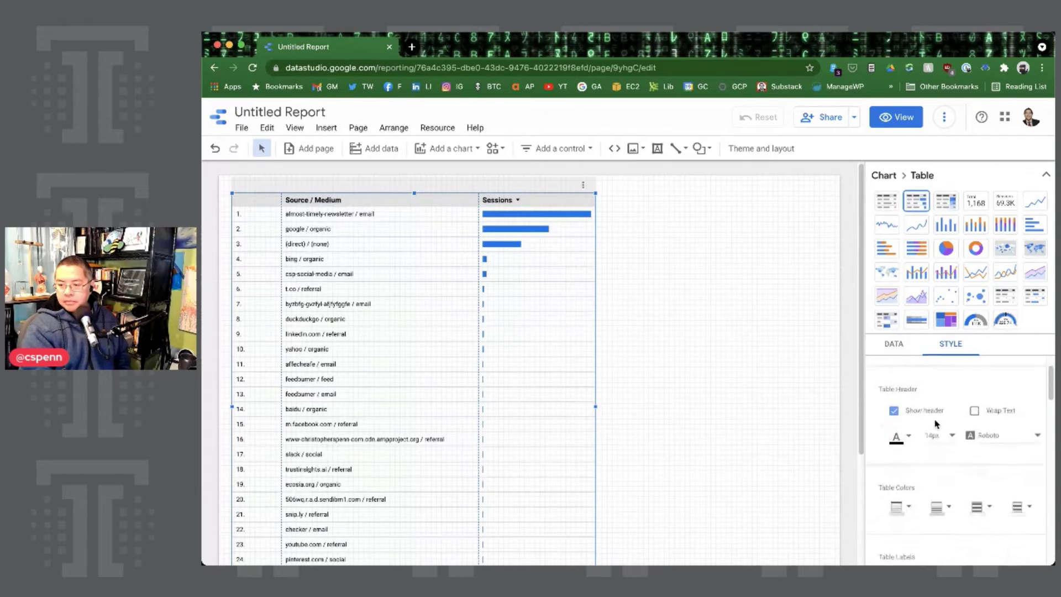
scroll(936, 424, down, 1)
scroll(945, 431, down, 3)
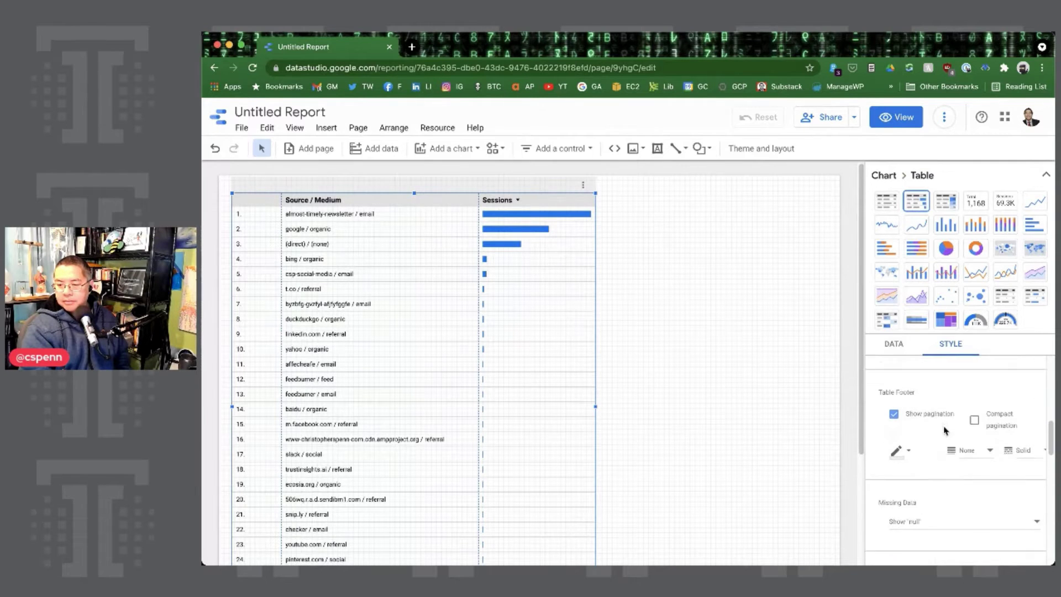
scroll(945, 431, down, 5)
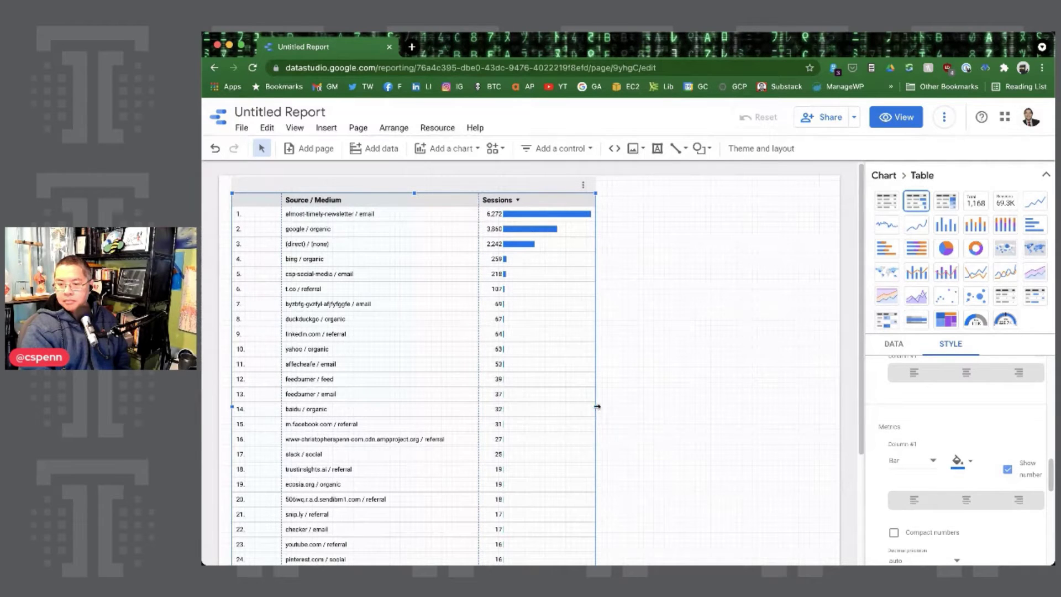
- Widen the table across almost the full page, then preview the report and return to editing
drag(729, 400, 809, 399)
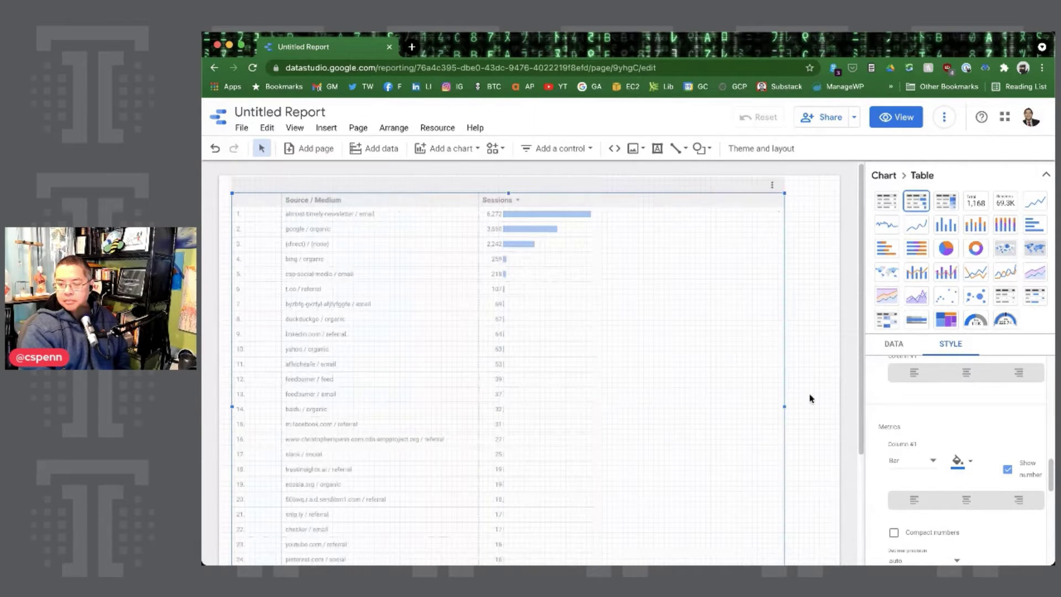
click(896, 114)
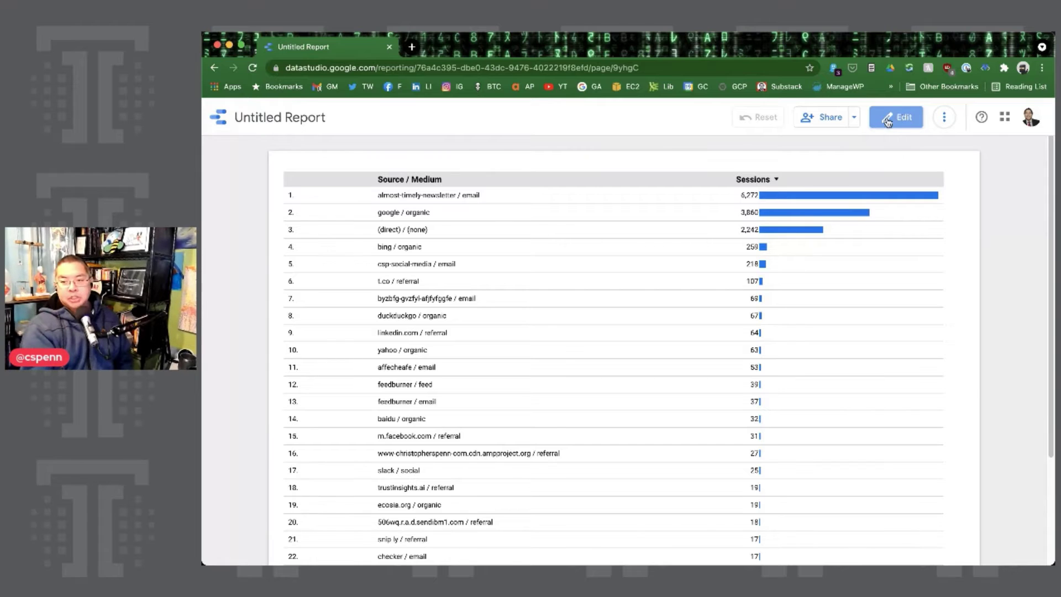
click(902, 120)
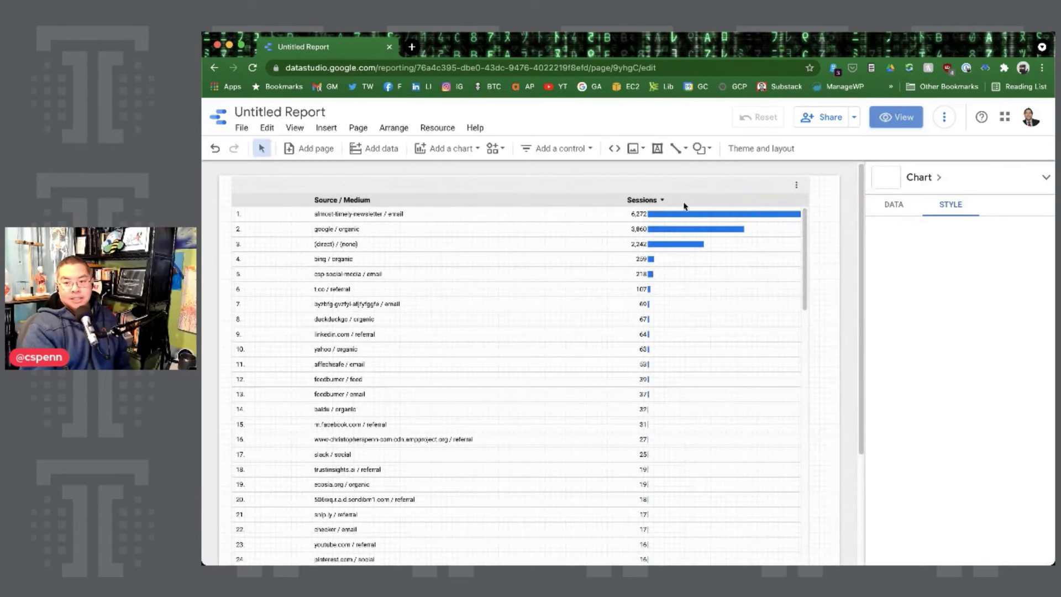
- Lower the table's upper edge, extend its right side slightly, and place a date range control above it at the right
click(773, 203)
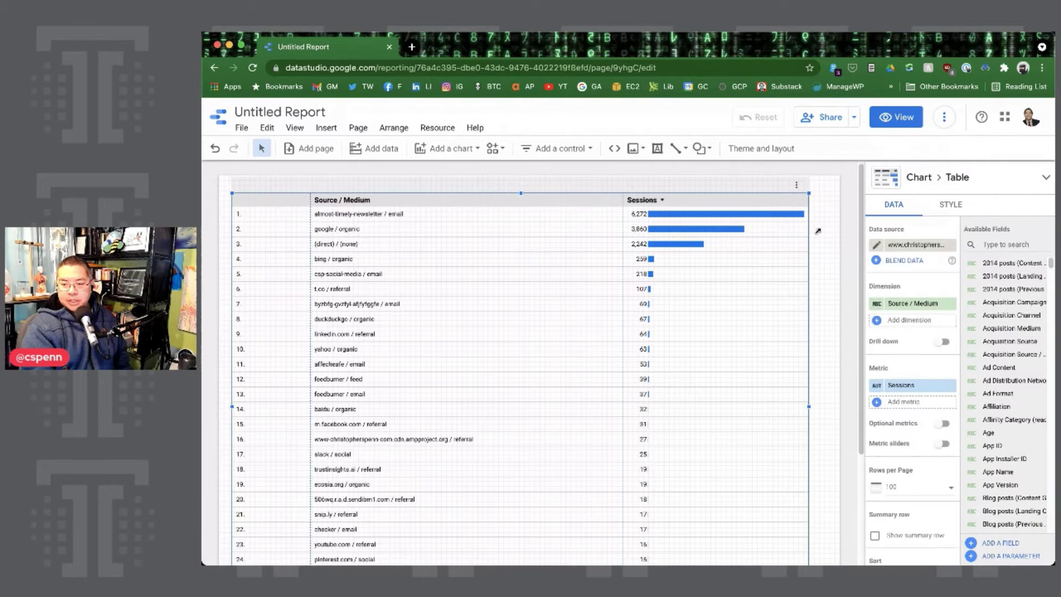
drag(822, 223, 825, 224)
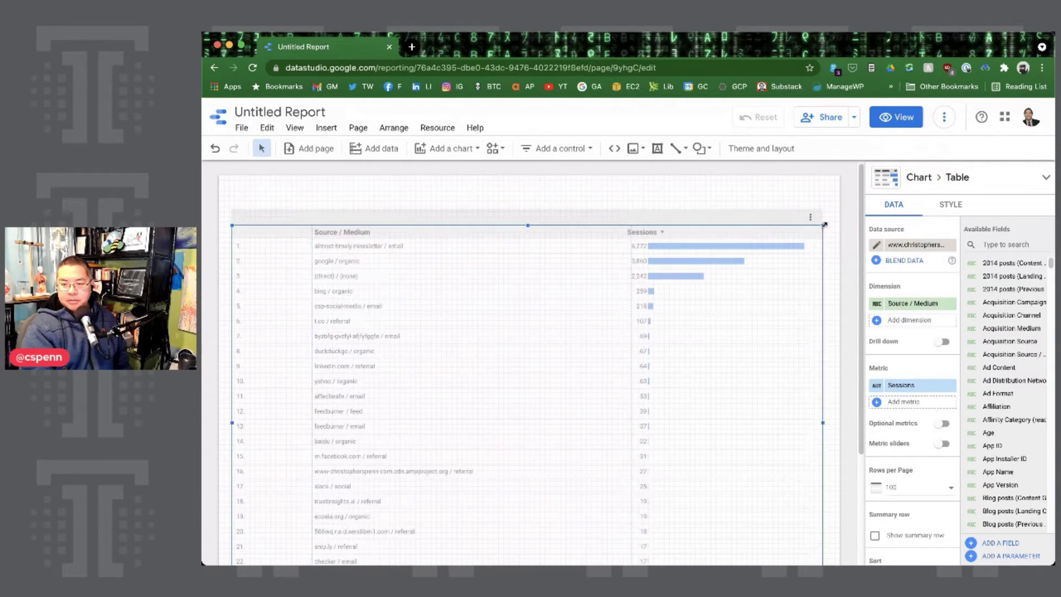
click(549, 148)
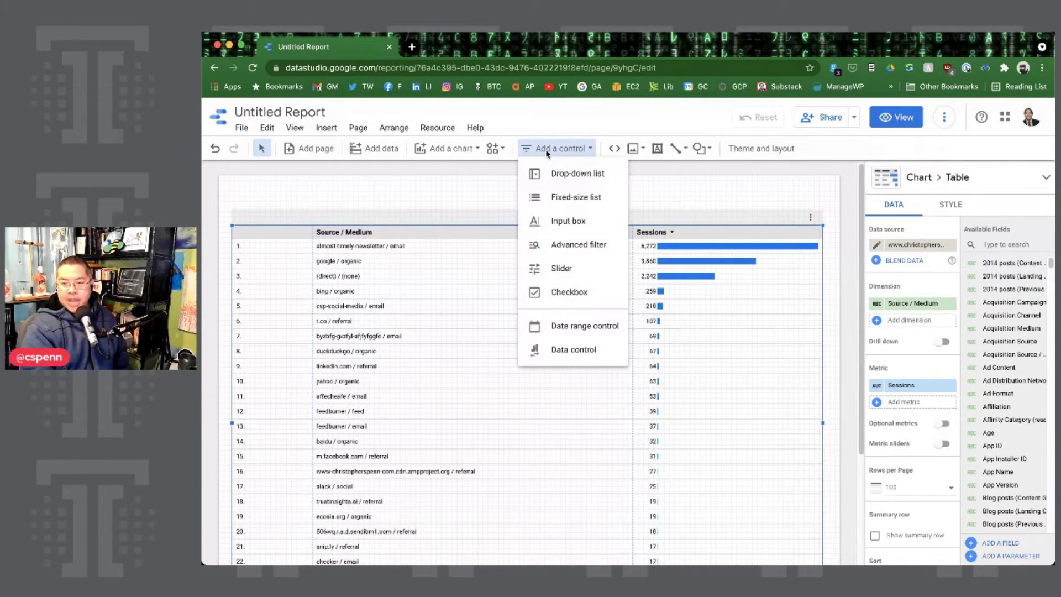
click(577, 325)
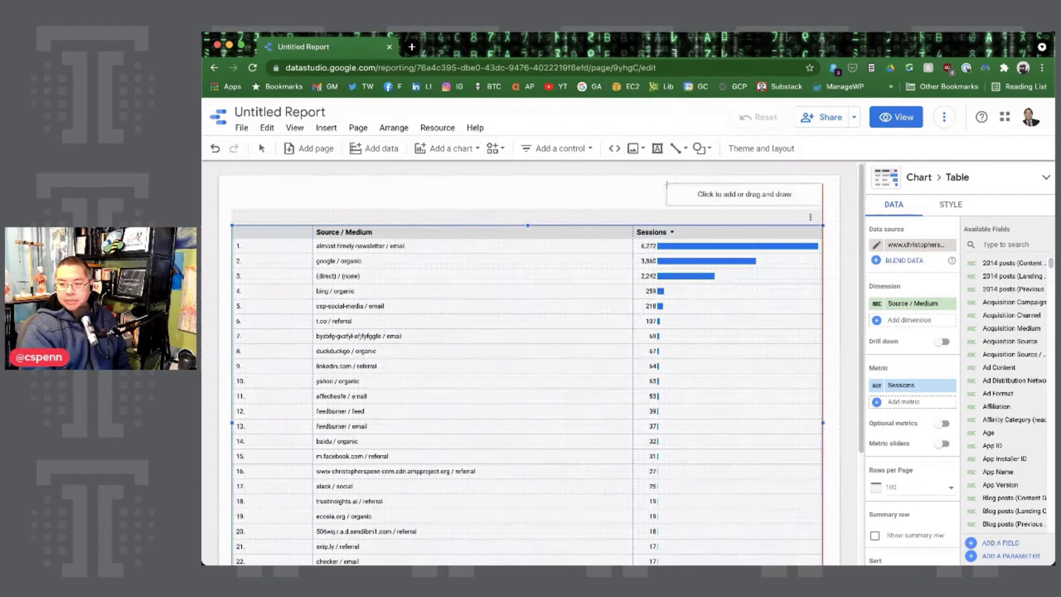
click(676, 180)
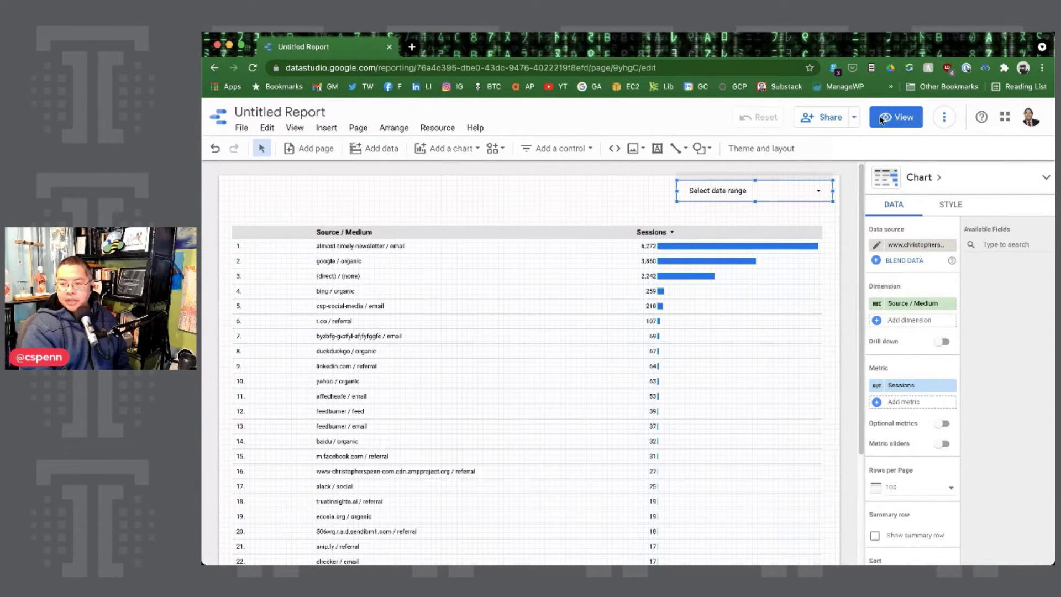
- Switch the report to viewing mode and apply the This year to date range in the date control
click(765, 237)
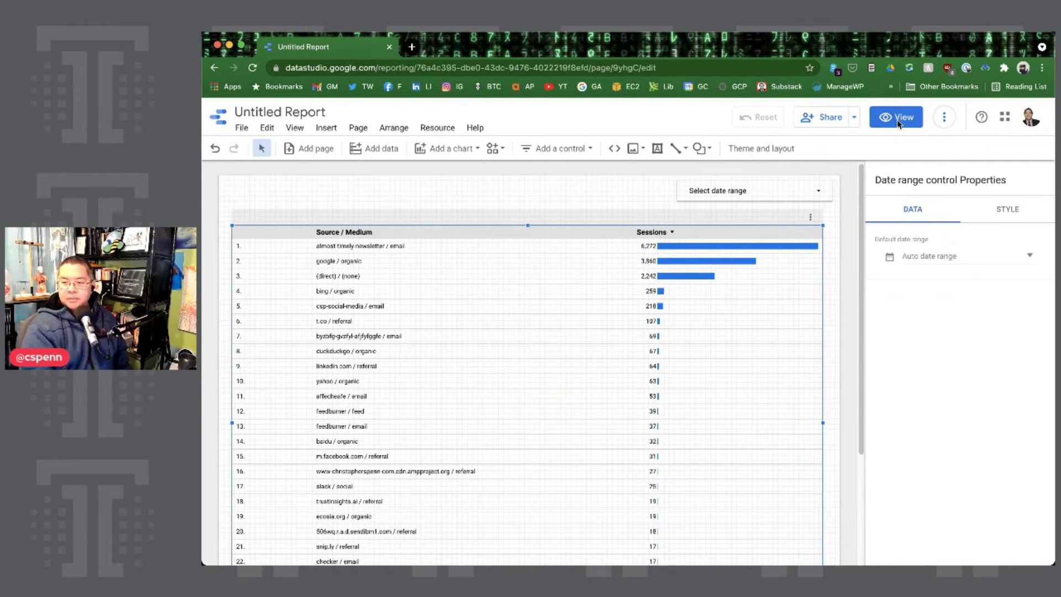
click(903, 119)
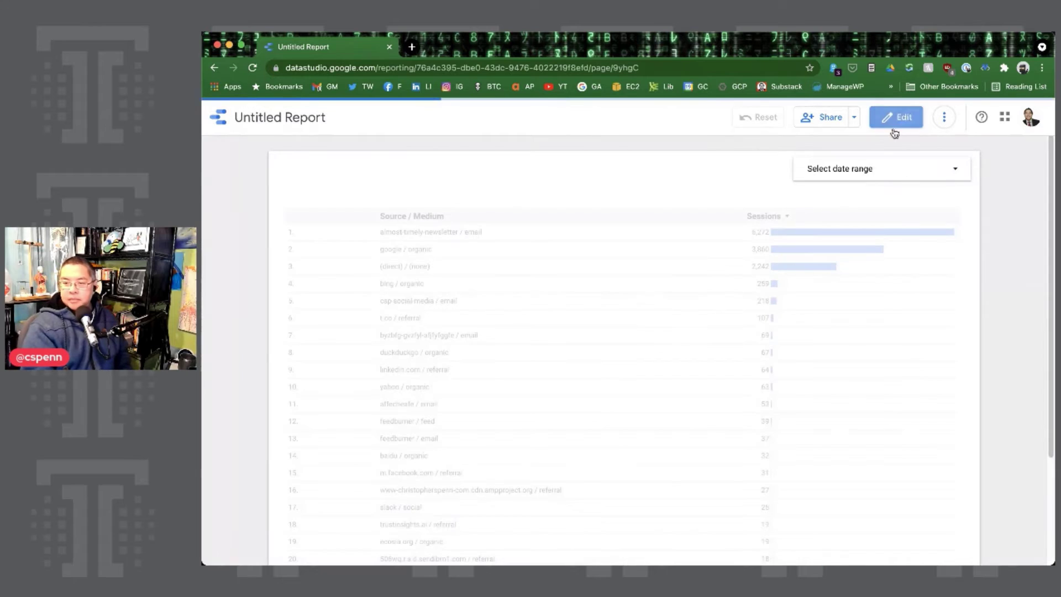
click(872, 173)
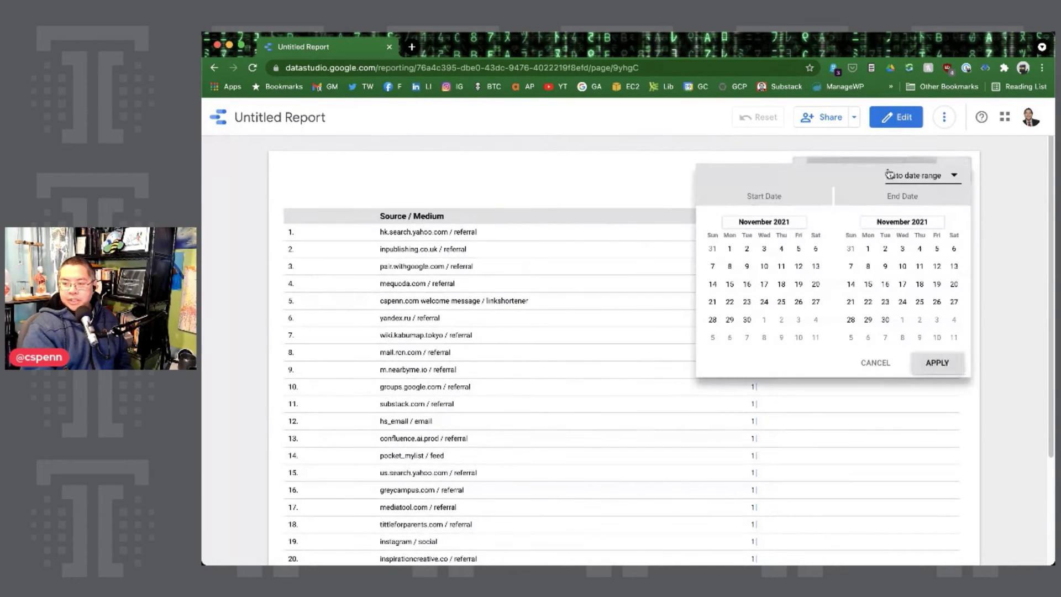
click(921, 172)
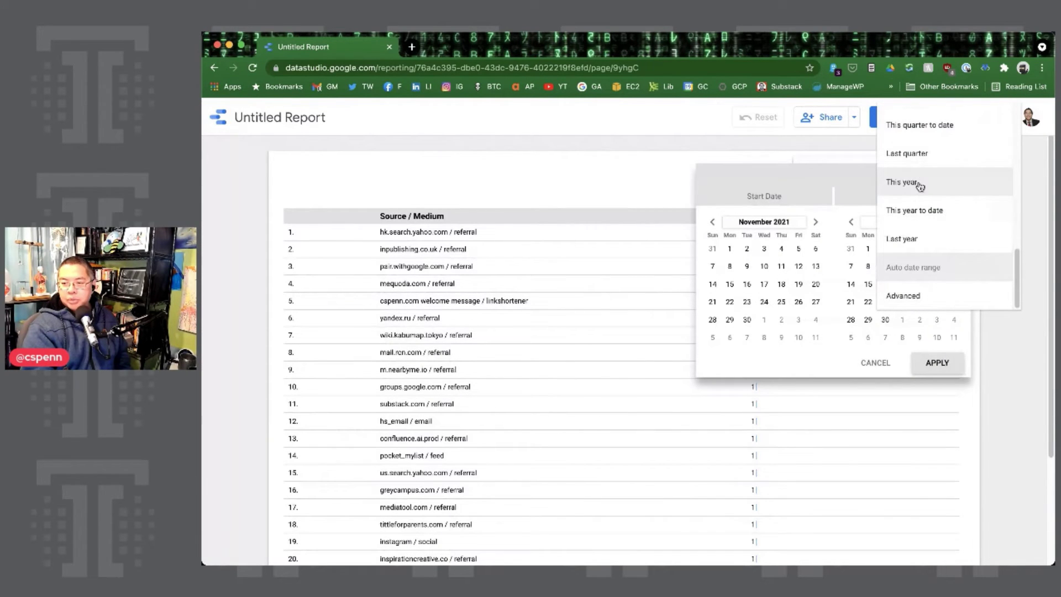
click(935, 211)
click(941, 368)
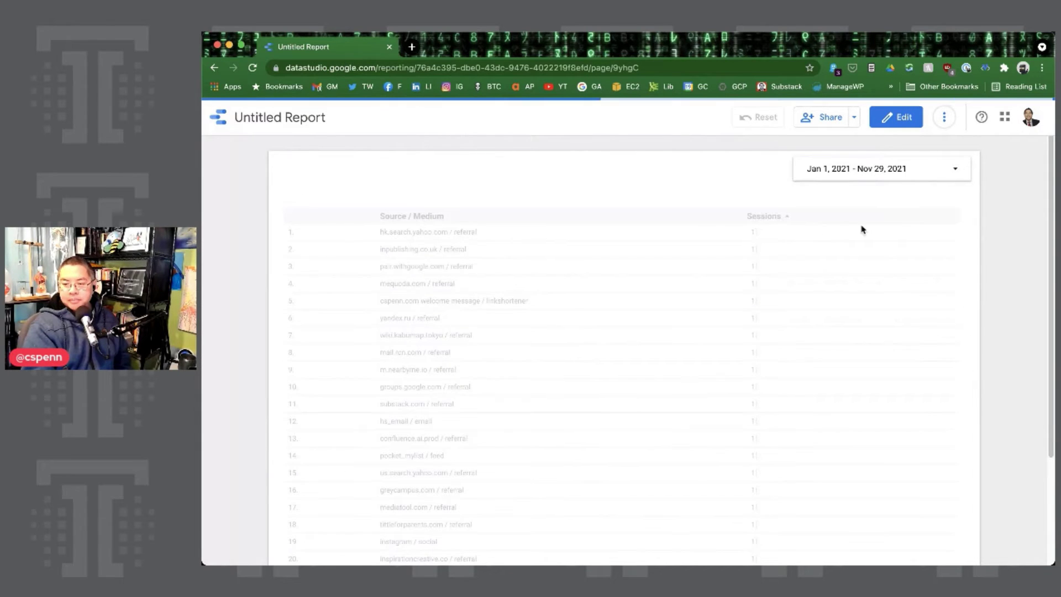
- Sort the table by Sessions in descending order and look through the traffic sources
click(780, 216)
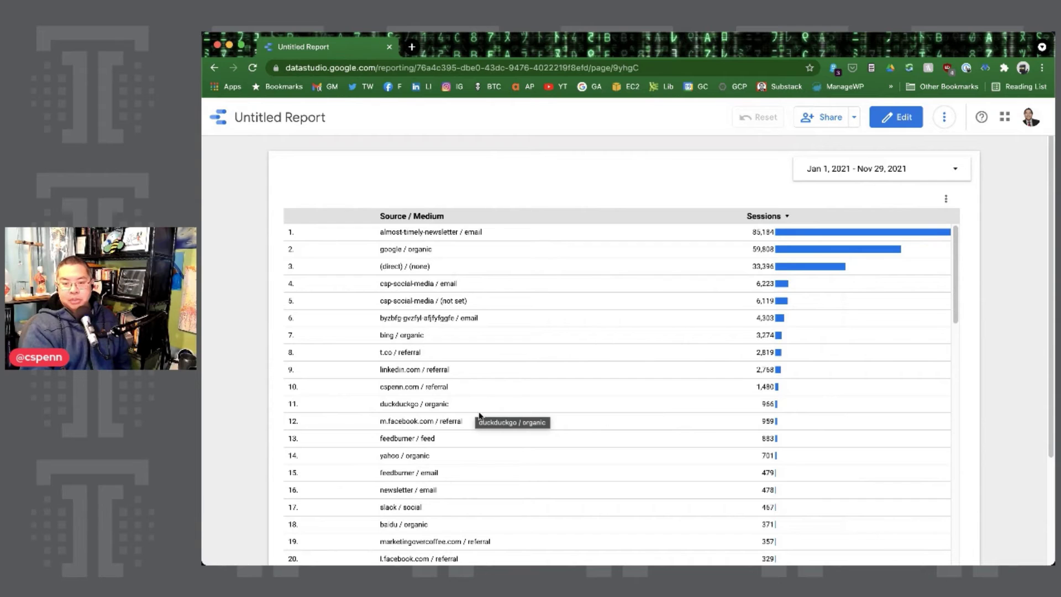
scroll(453, 429, down, 3)
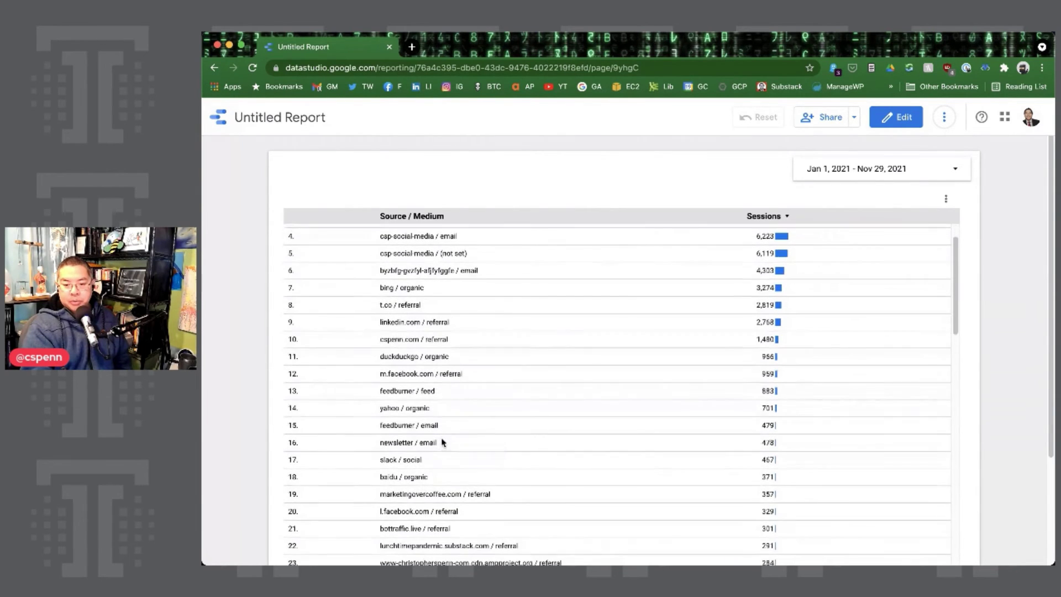
- Review the lower-traffic source / medium rows through the rest of the table, then return to the highest-traffic sources
scroll(418, 429, down, 4)
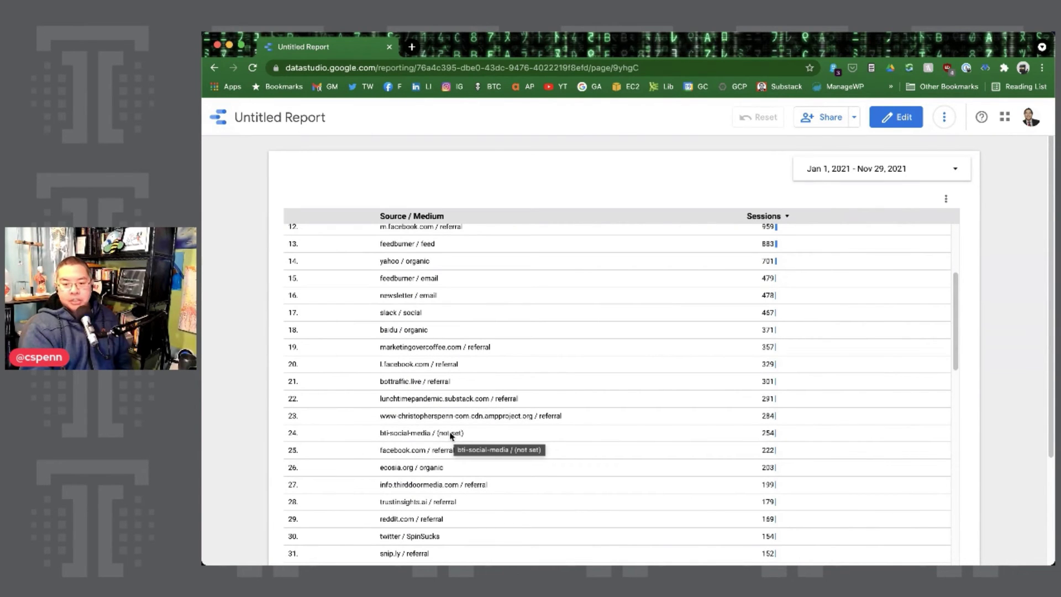
scroll(459, 431, down, 2)
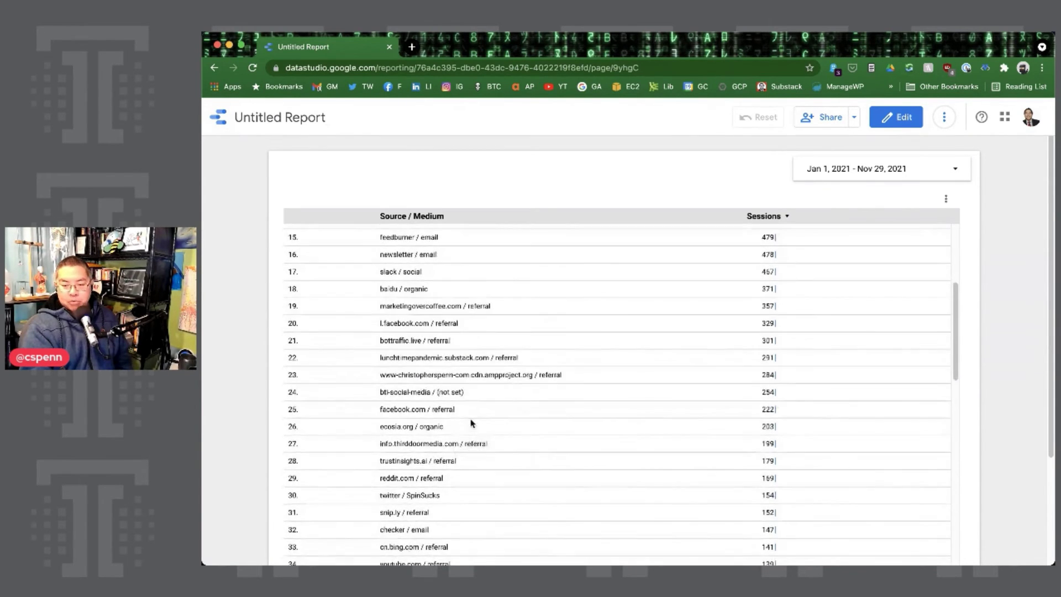
scroll(473, 424, down, 3)
scroll(488, 415, down, 3)
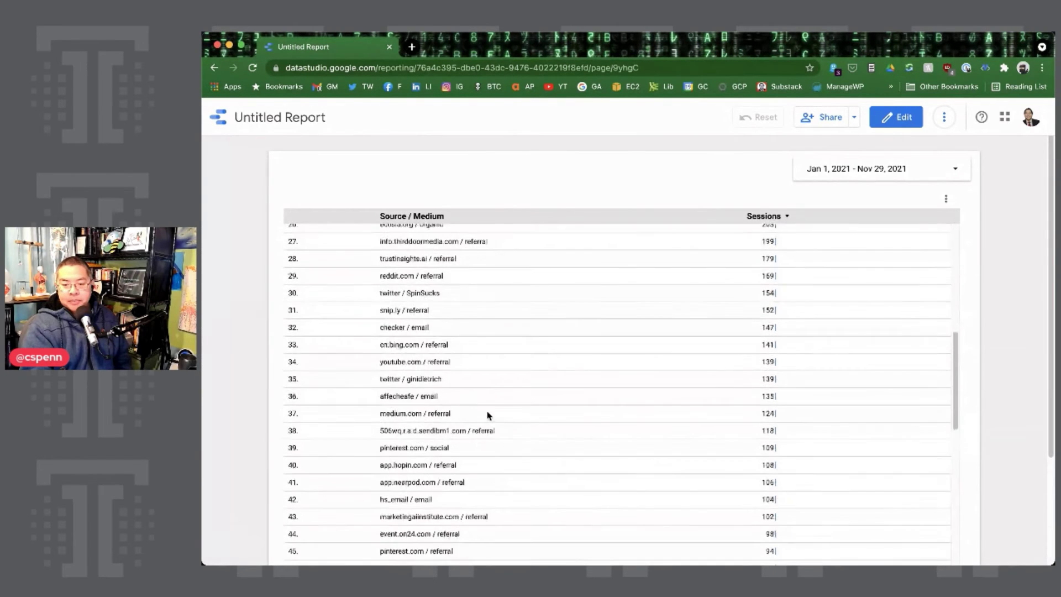
scroll(489, 415, down, 3)
scroll(470, 398, down, 1)
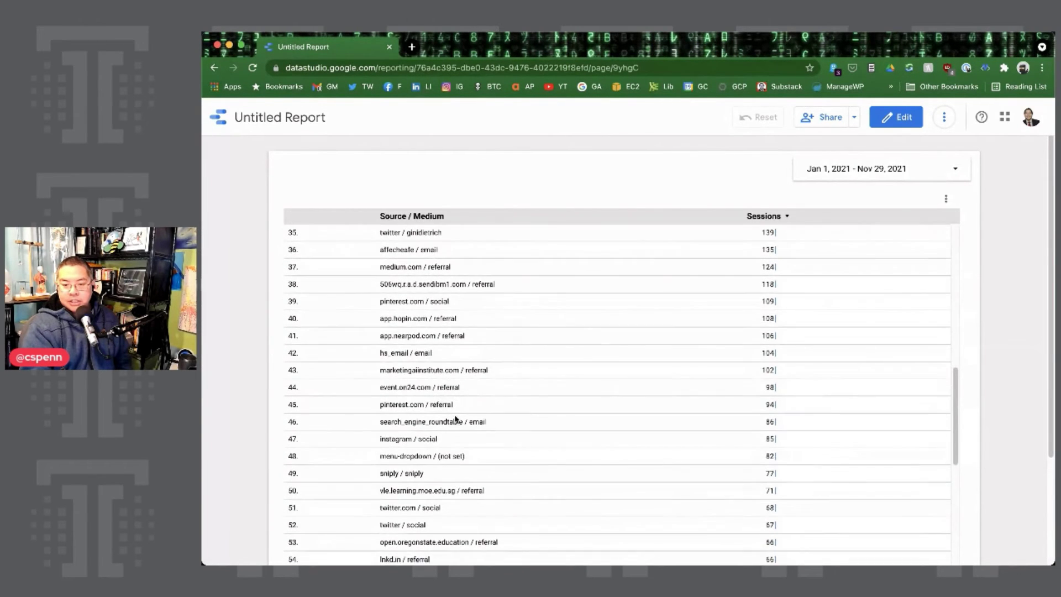
scroll(455, 429, down, 1)
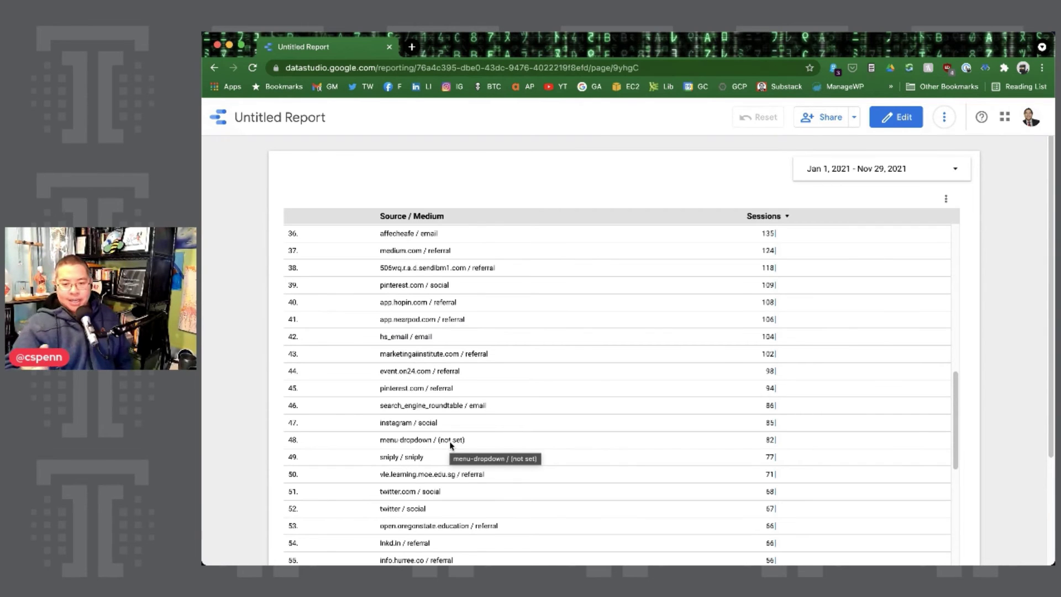
scroll(450, 445, down, 4)
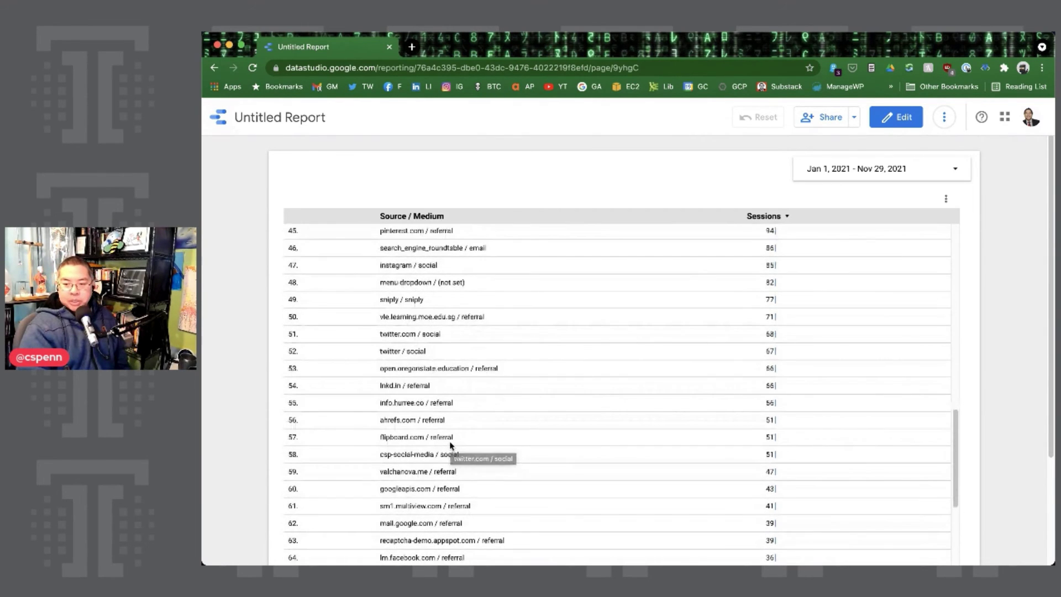
scroll(453, 442, down, 3)
scroll(469, 433, up, 15)
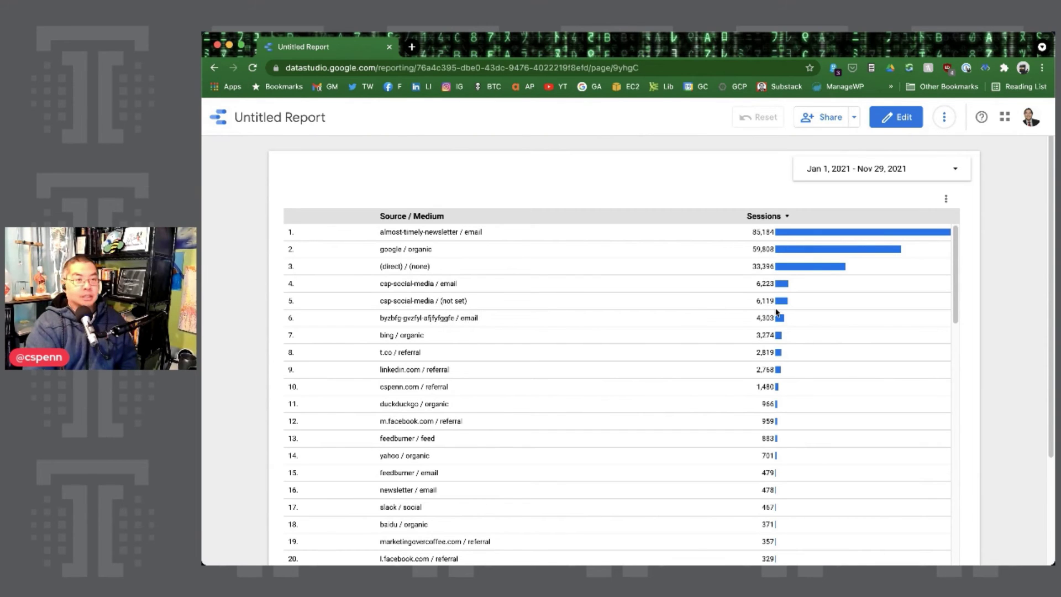
mouse_move(772, 317)
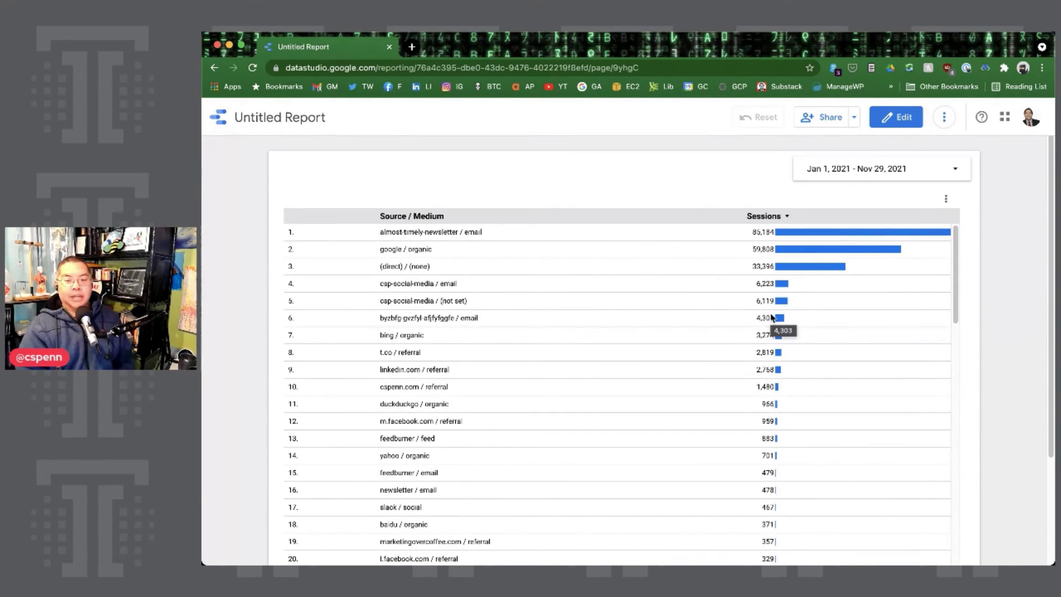